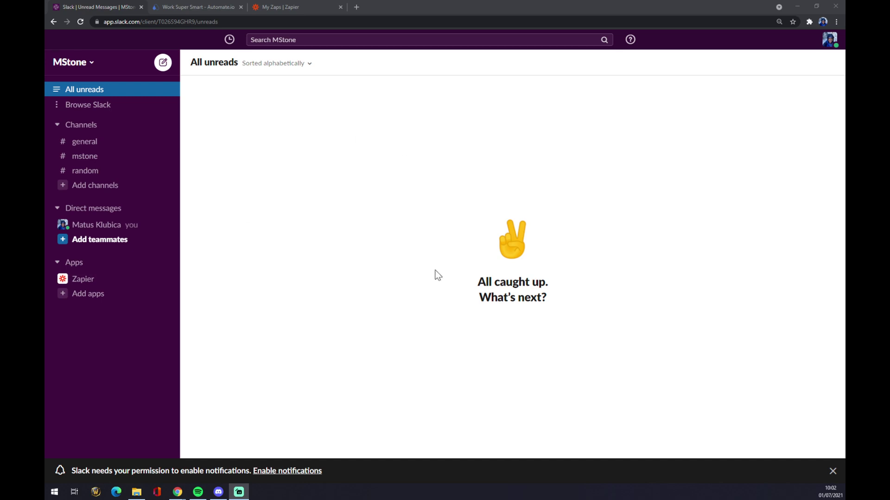
- Search Slack's app list for "micro", view the Microsoft Teams Calls app page, and close that page
left_click(72, 111)
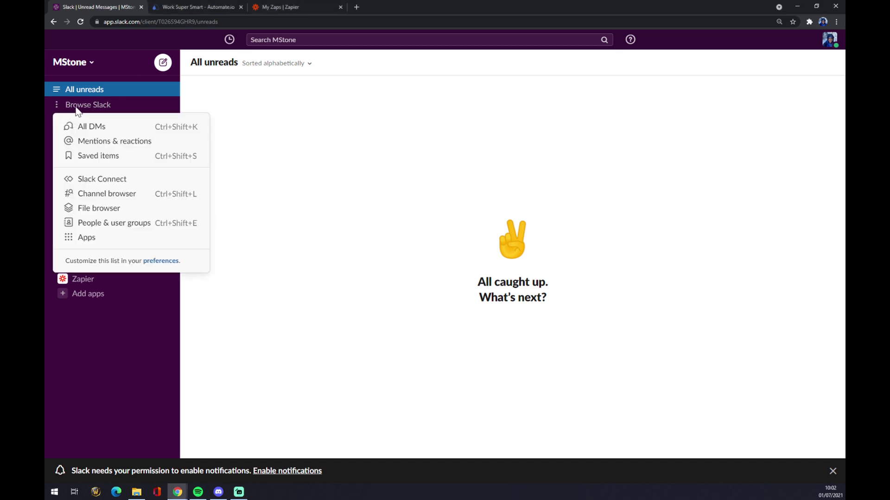
left_click(93, 238)
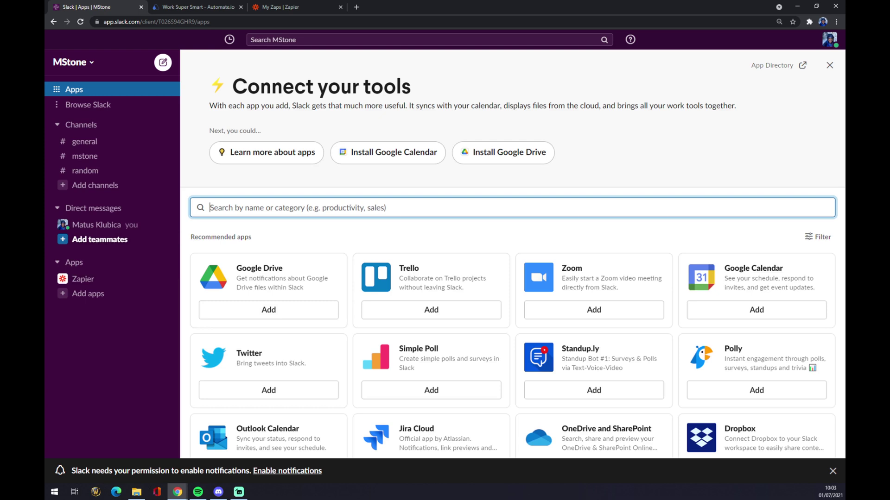
type("micro")
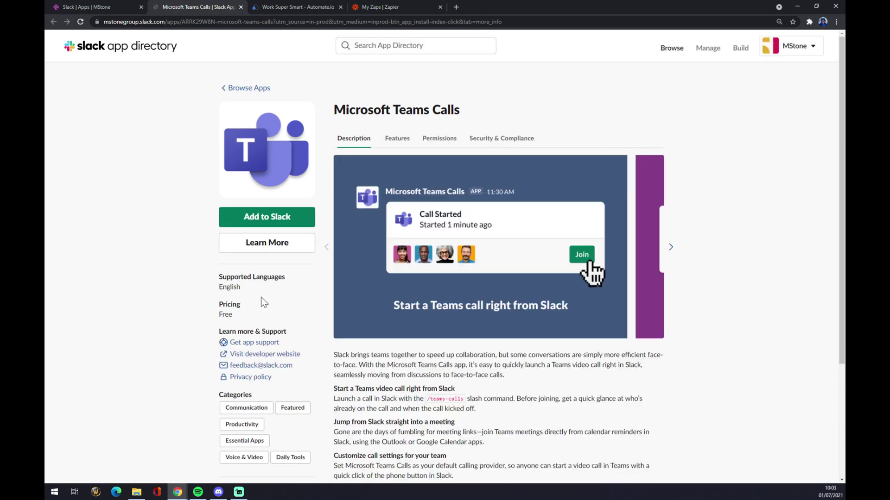
left_click(267, 220)
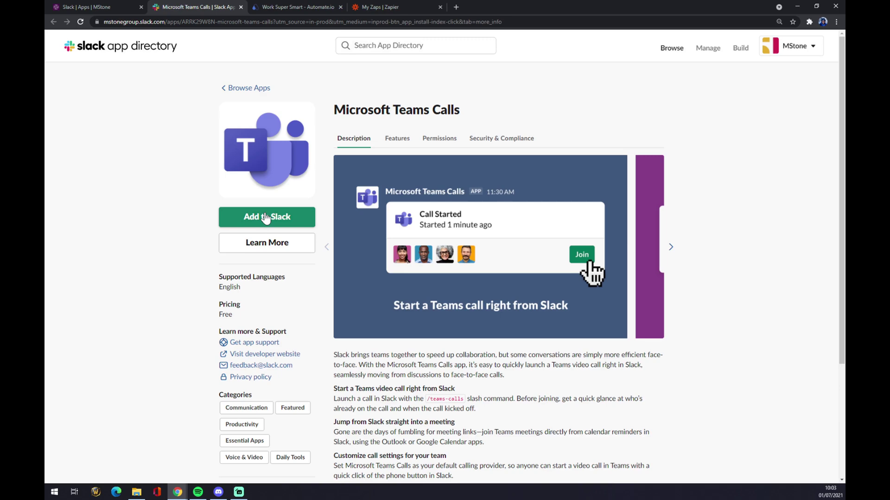
left_click(241, 7)
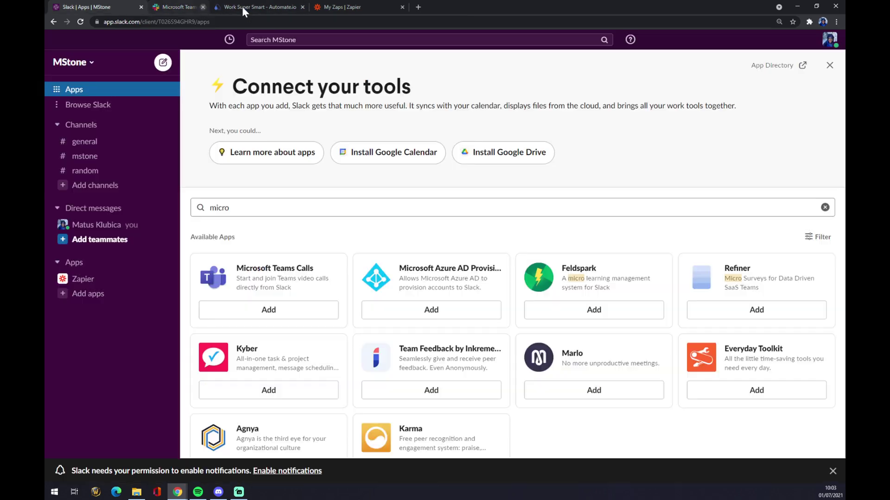
- Switch to Automate.io, find Slack among all integrations, and search for "teams" to open the Microsoft Teams and Slack integration page
left_click(180, 11)
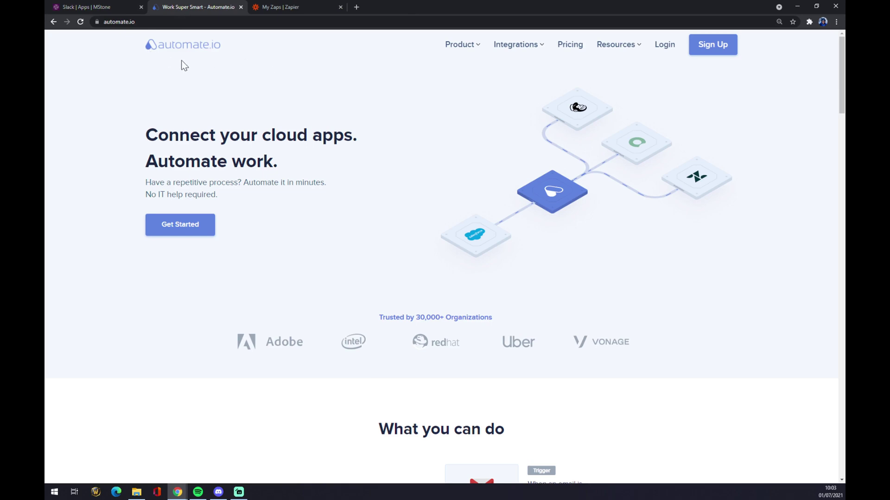
mouse_move(521, 52)
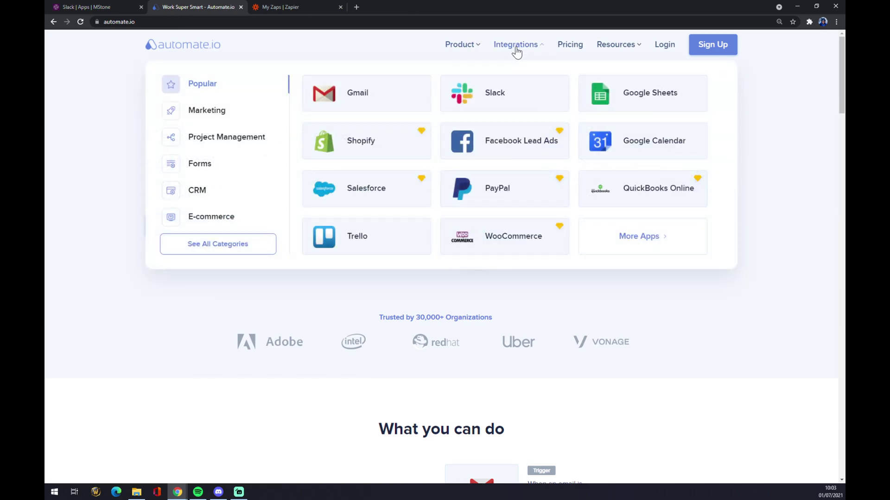
left_click(232, 251)
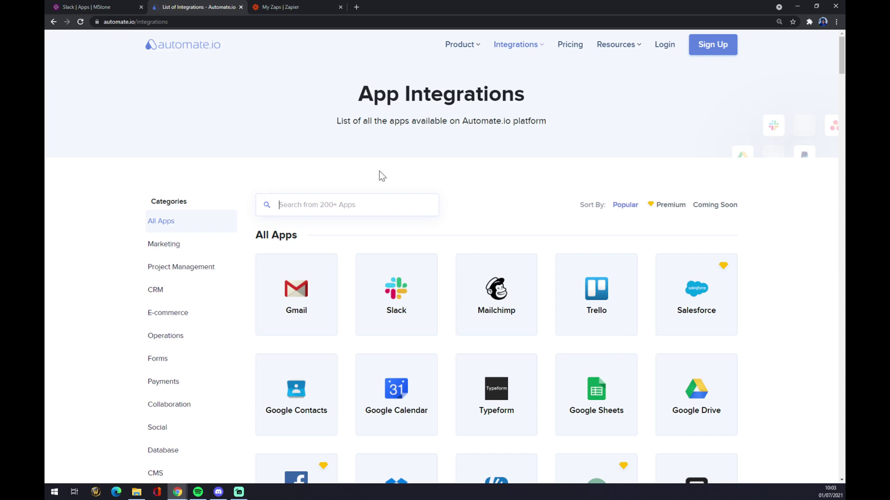
type("slack")
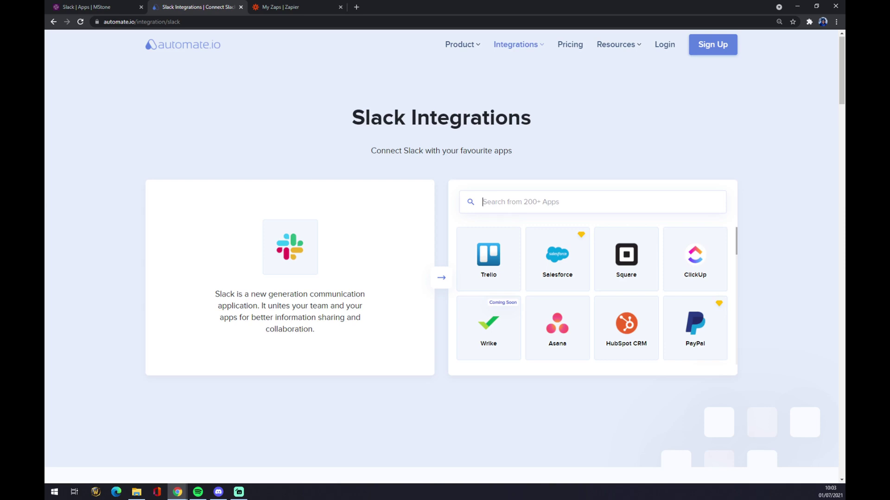
type("teams")
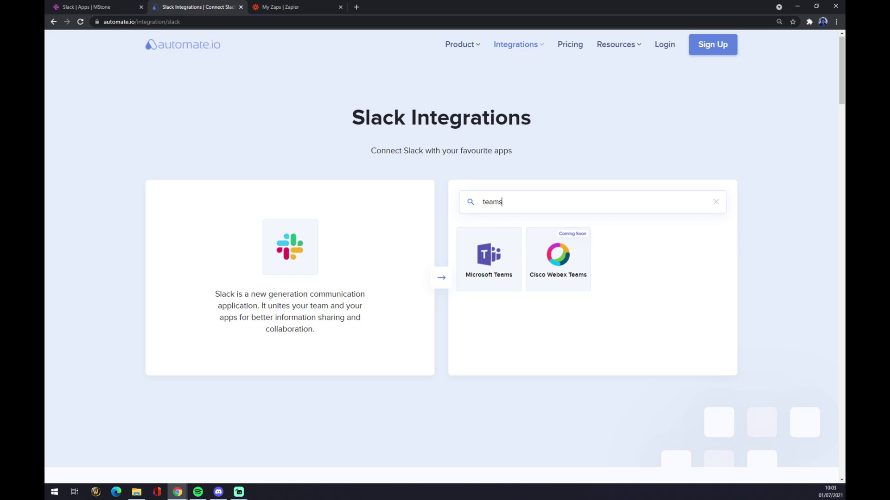
left_click(500, 238)
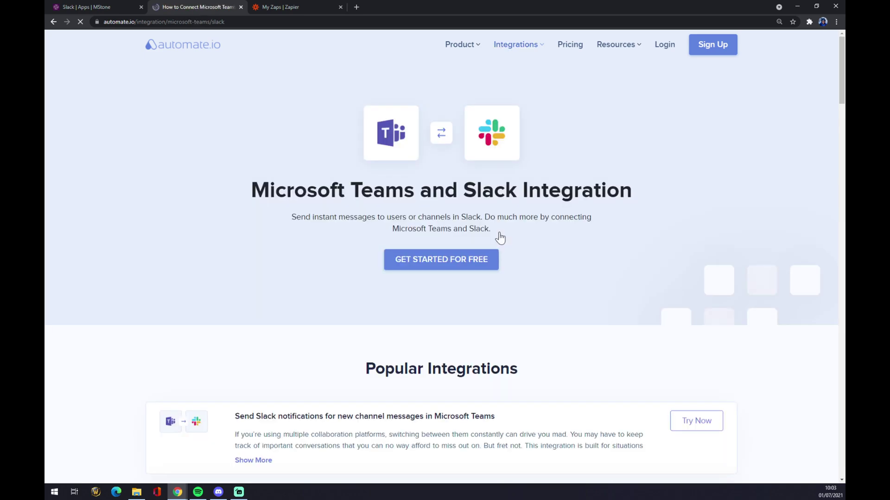
- Examine the popular ready-made integrations between Microsoft Teams and Slack
scroll(292, 142, "down", 2)
scroll(292, 141, "down", 4)
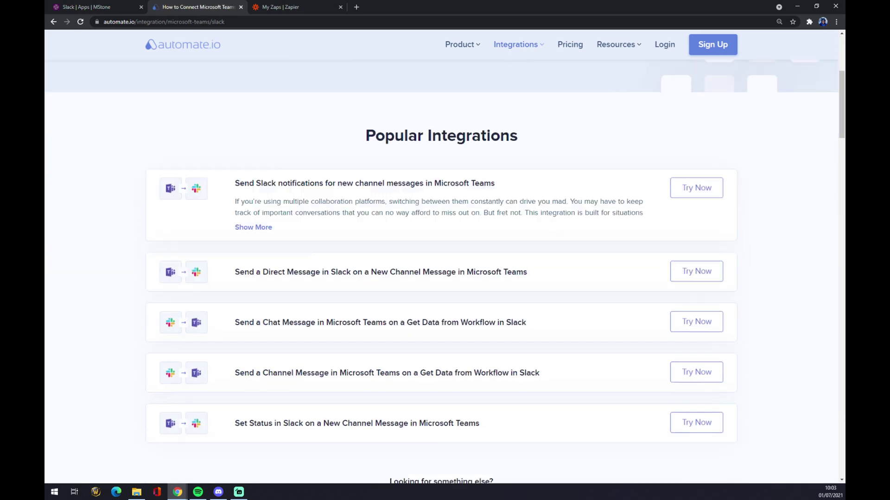
left_click_drag(361, 118, 521, 120)
scroll(308, 143, "down", 4)
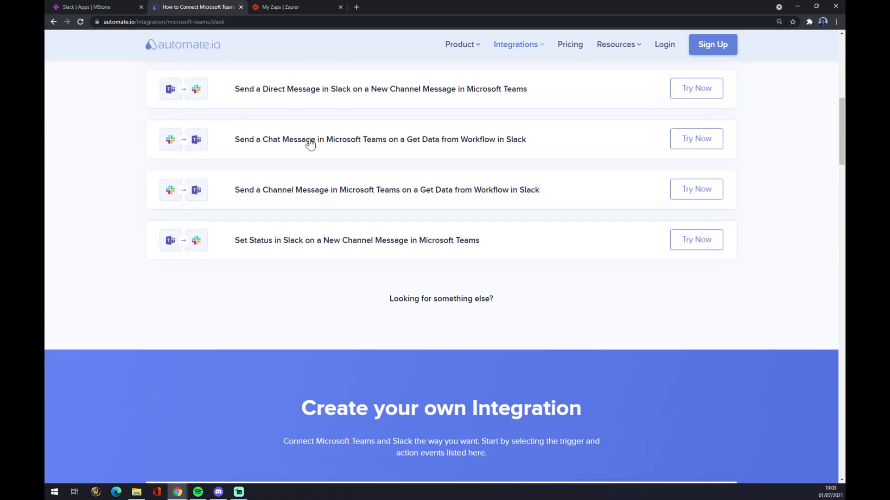
scroll(224, 173, "up", 4)
scroll(284, 208, "down", 4)
scroll(273, 205, "up", 2)
scroll(212, 164, "up", 1)
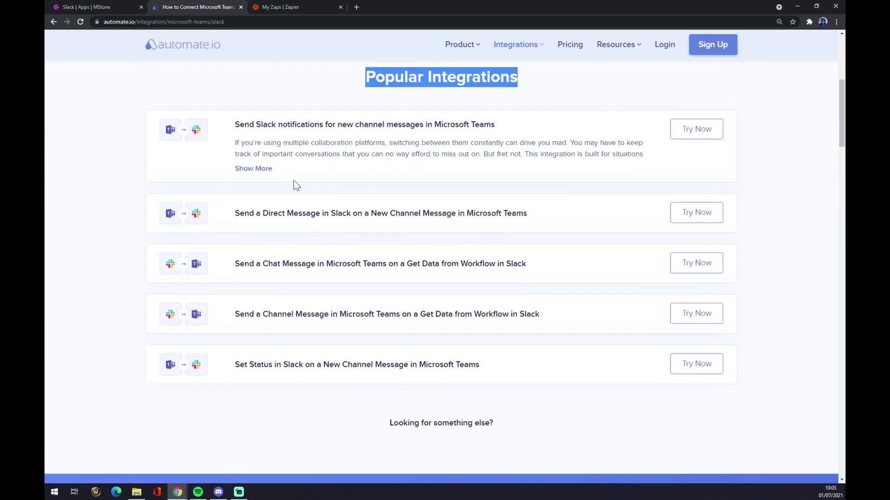
- Choose Slack's Get Data from Workflow as the trigger for a custom Microsoft Teams and Slack integration
scroll(290, 188, "down", 6)
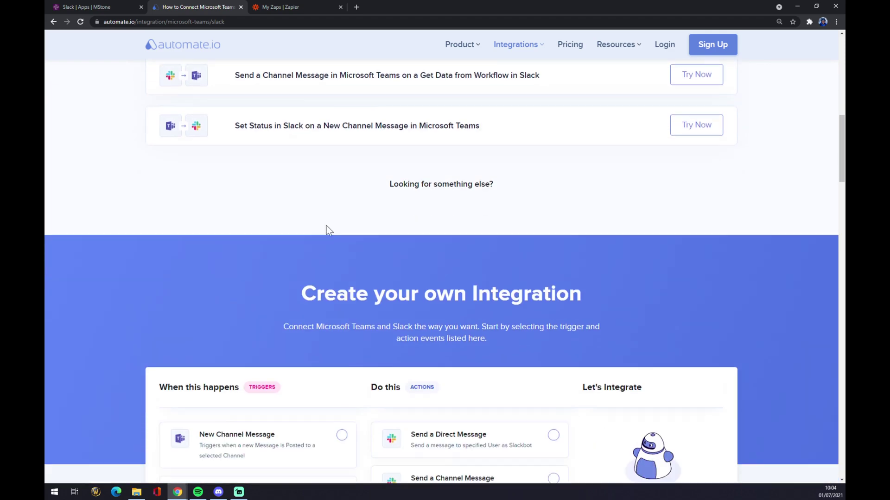
left_click_drag(281, 296, 583, 286)
scroll(357, 204, "down", 4)
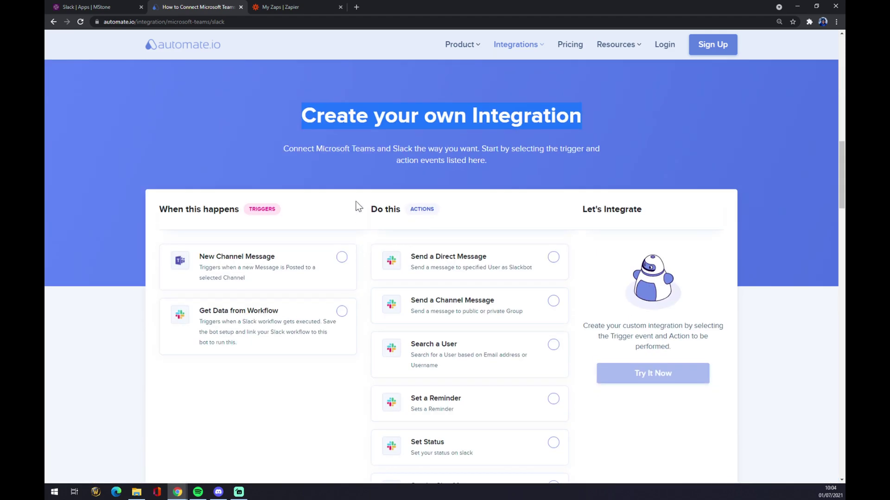
left_click(297, 216)
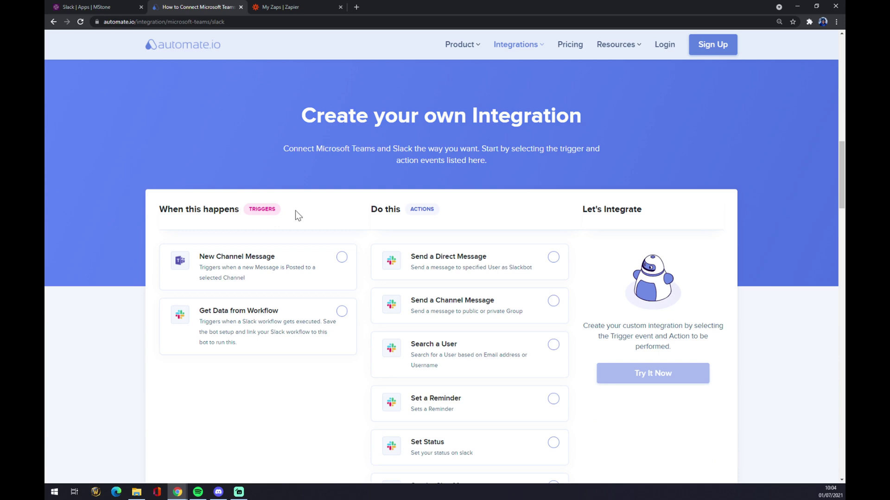
left_click(337, 319)
- Choose Microsoft Teams' Send a Chat Message as the action of the custom integration
scroll(369, 231, "down", 1)
scroll(373, 259, "down", 3)
scroll(370, 288, "up", 5)
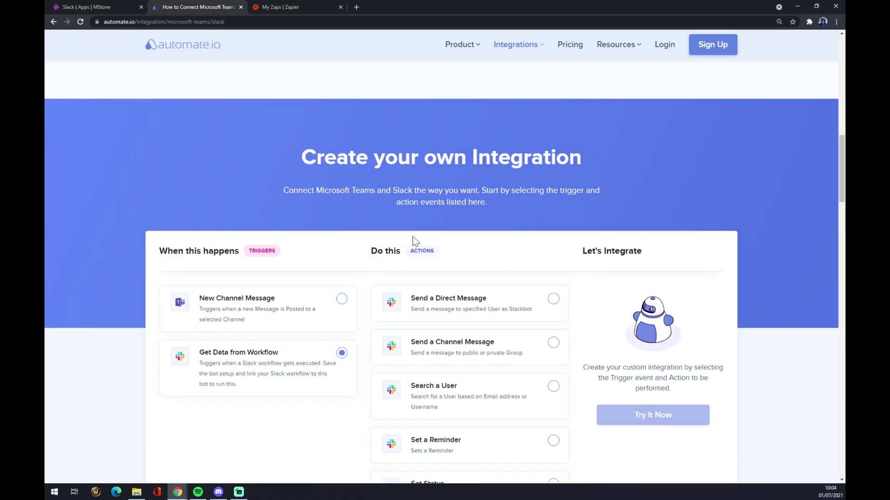
left_click_drag(397, 251, 442, 252)
left_click(441, 251)
scroll(490, 301, "down", 6)
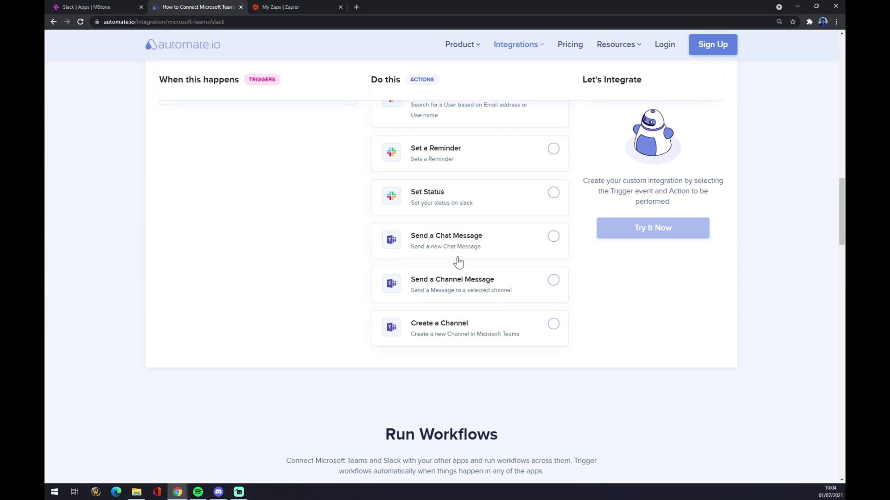
left_click(457, 258)
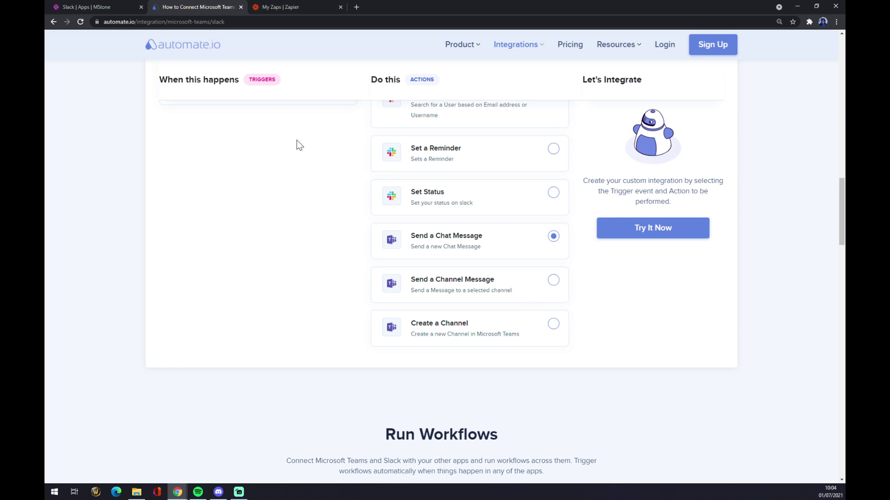
- Switch to Zapier and set a new zap's trigger to Slack with the event New Public Message Posted Anywhere
left_click(285, 6)
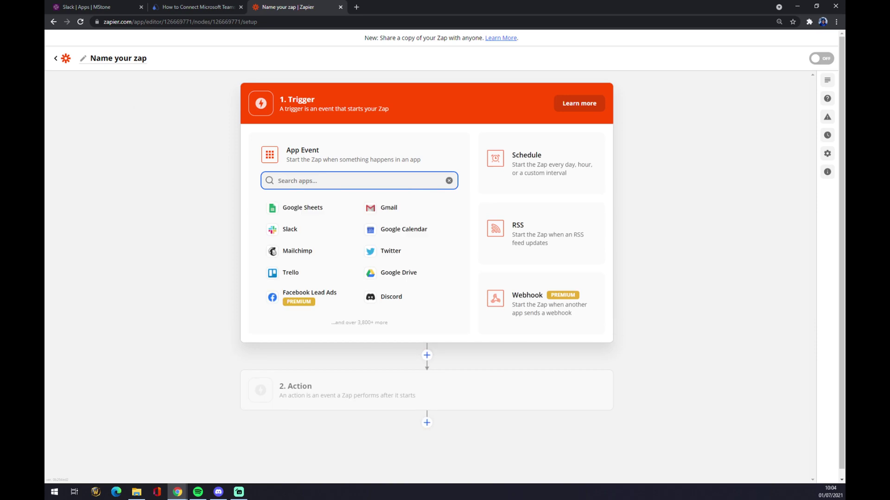
left_click(148, 57)
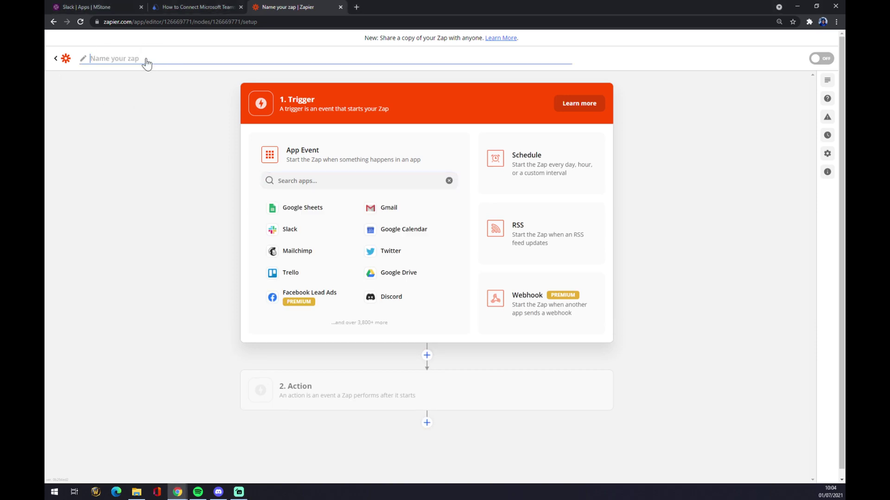
left_click(238, 159)
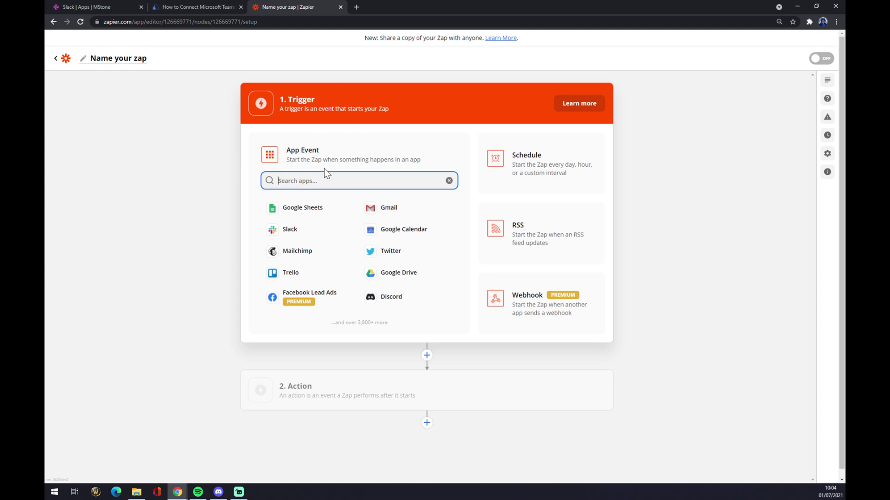
type("slack")
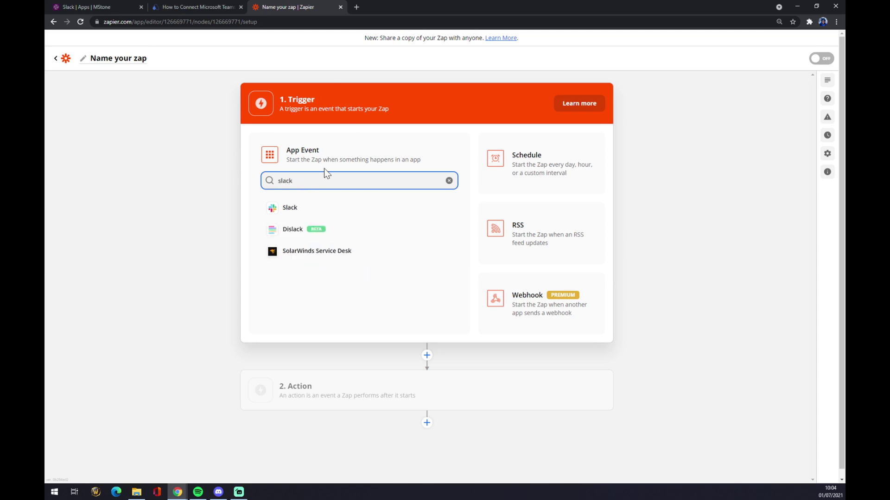
left_click(293, 207)
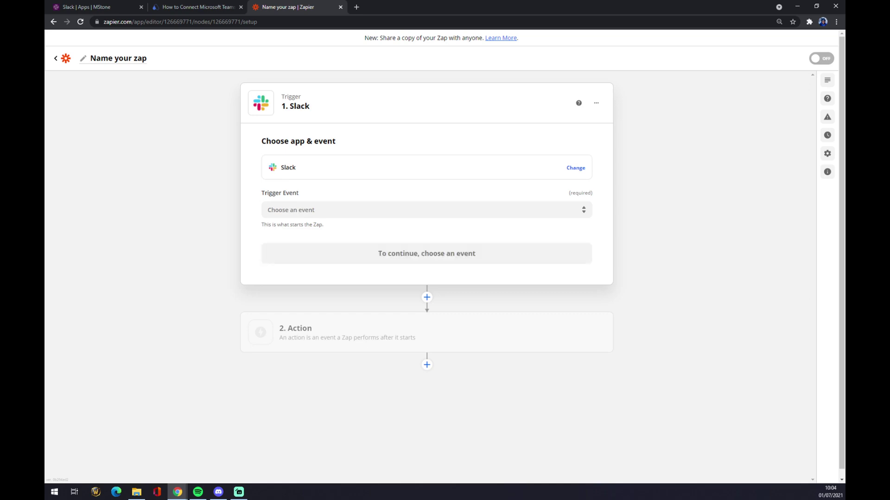
left_click(304, 232)
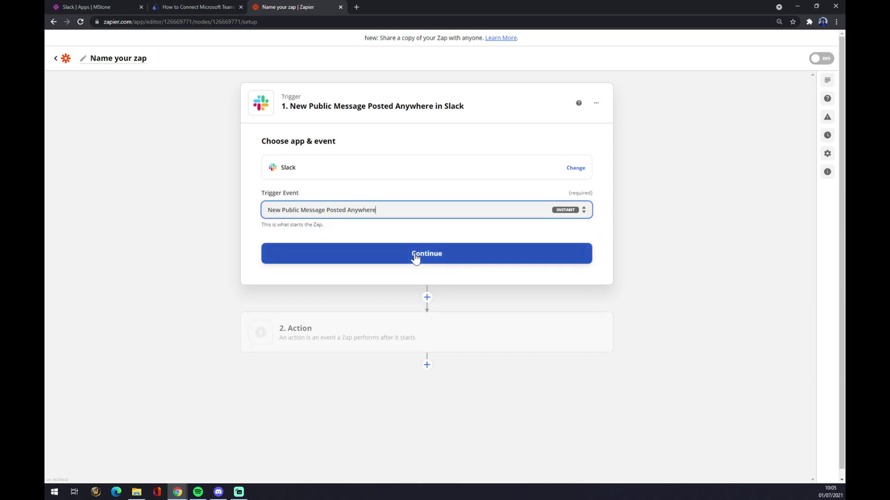
left_click(415, 257)
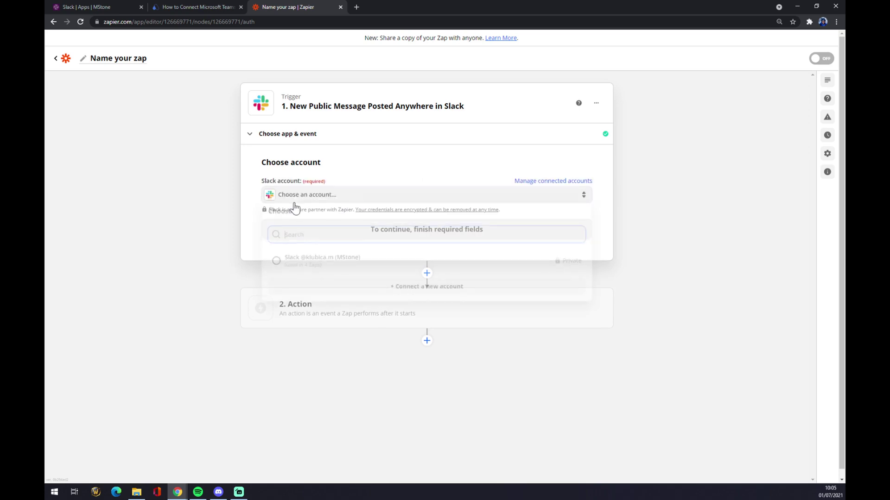
- Use the connected Slack account for the trigger and accept the trigger setup with bot messages set to No
left_click(339, 267)
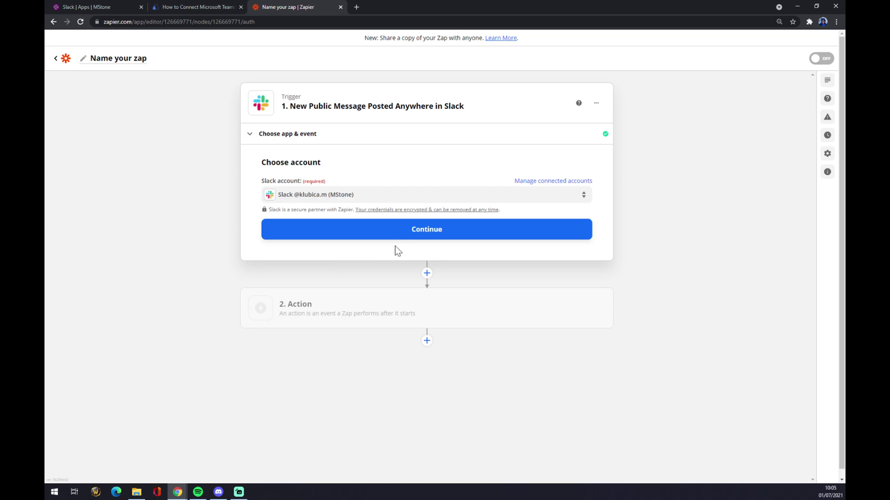
left_click(397, 235)
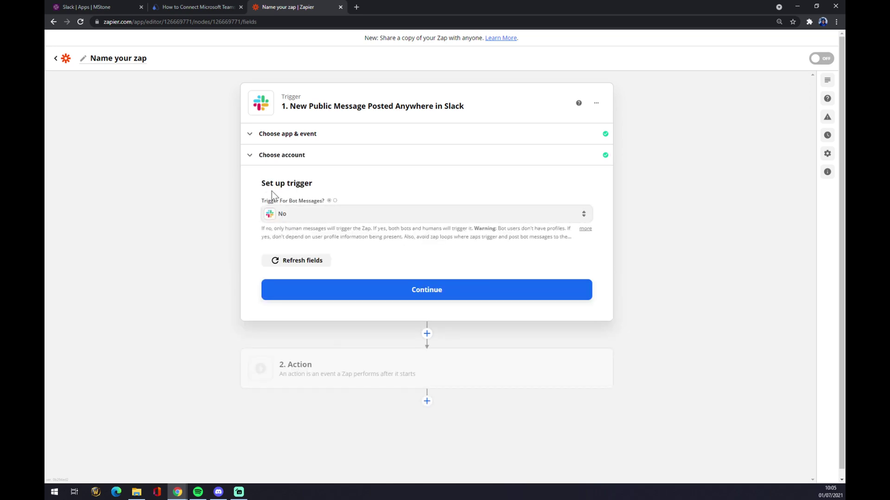
left_click_drag(255, 181, 326, 195)
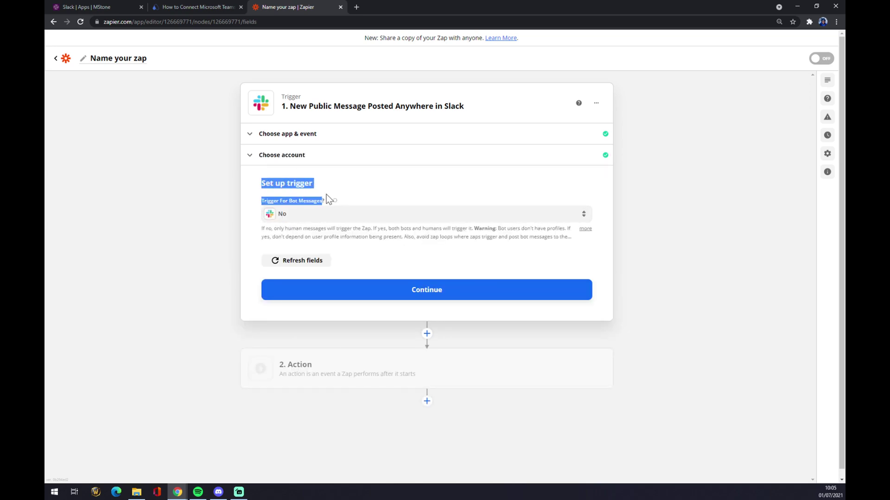
left_click(355, 179)
left_click(401, 291)
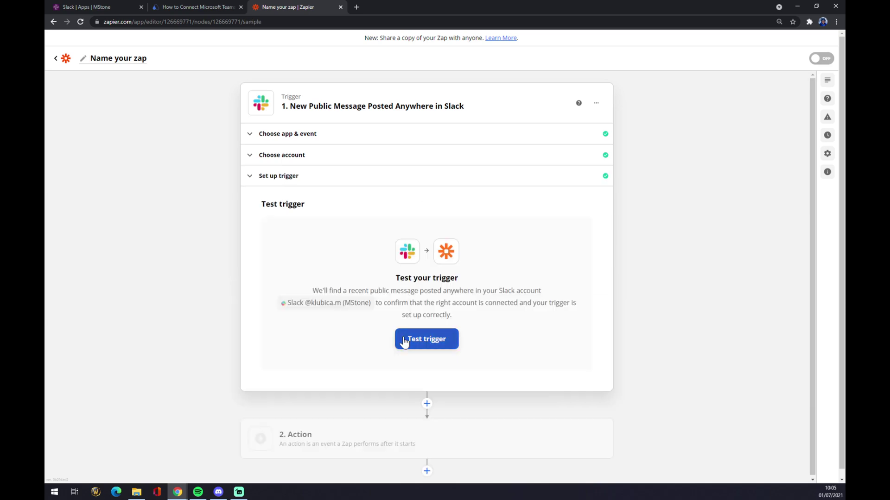
- Set the zap's action to Microsoft Teams with the event Create Channel and continue to account selection
left_click(330, 435)
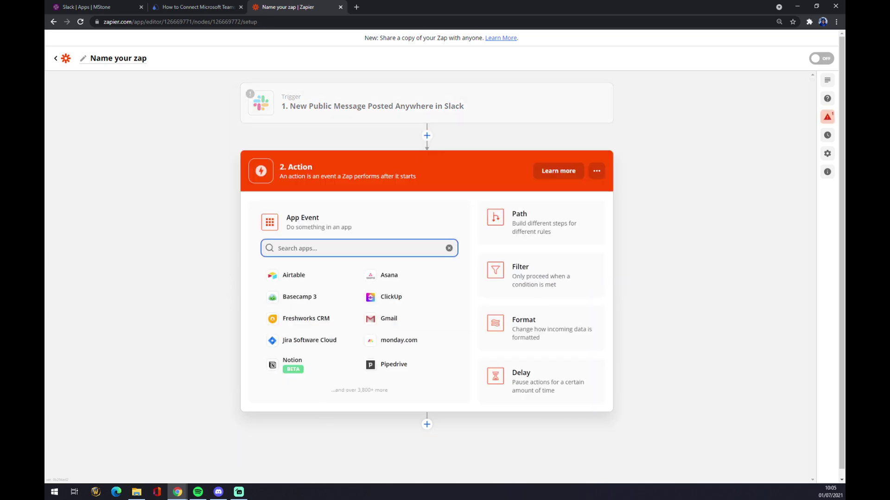
type("teams")
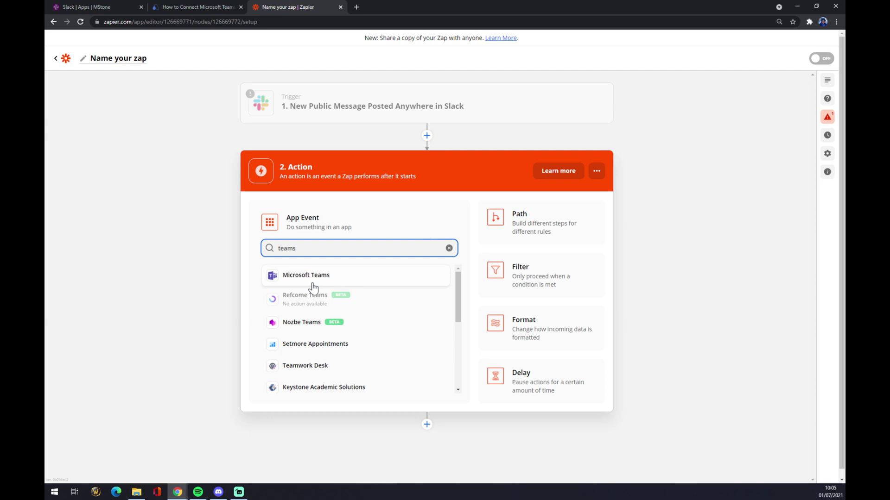
left_click(313, 278)
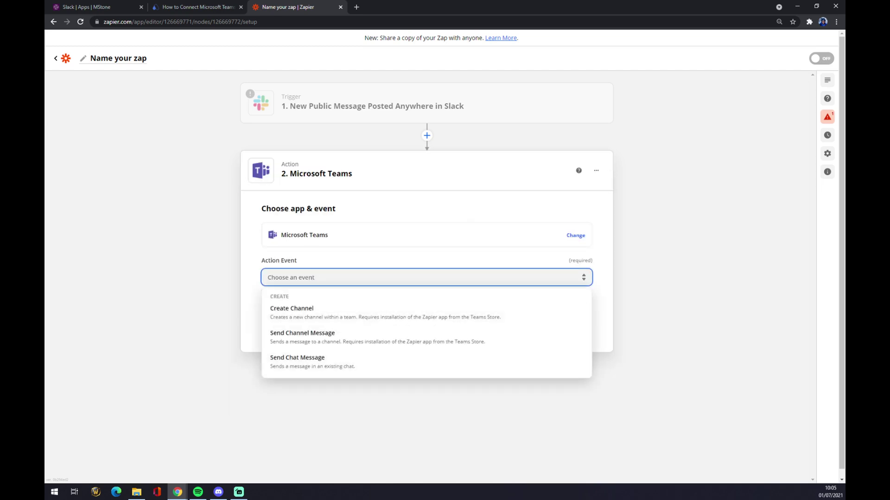
left_click(304, 309)
left_click(404, 324)
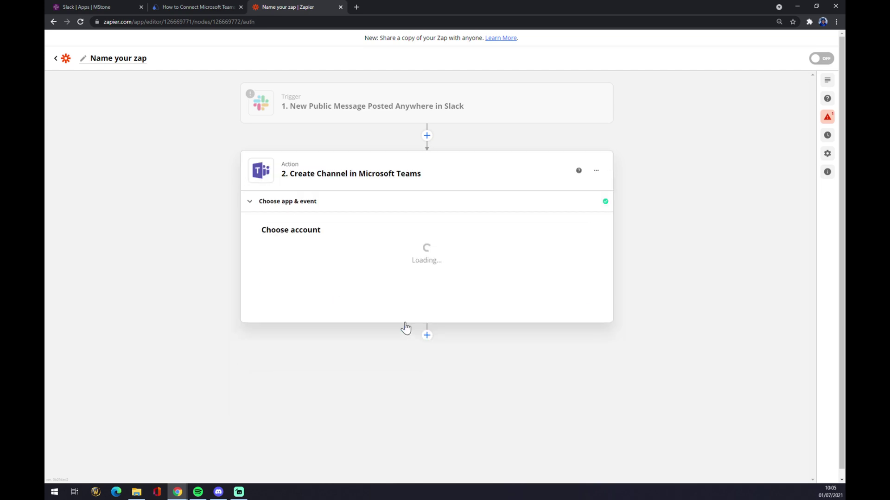